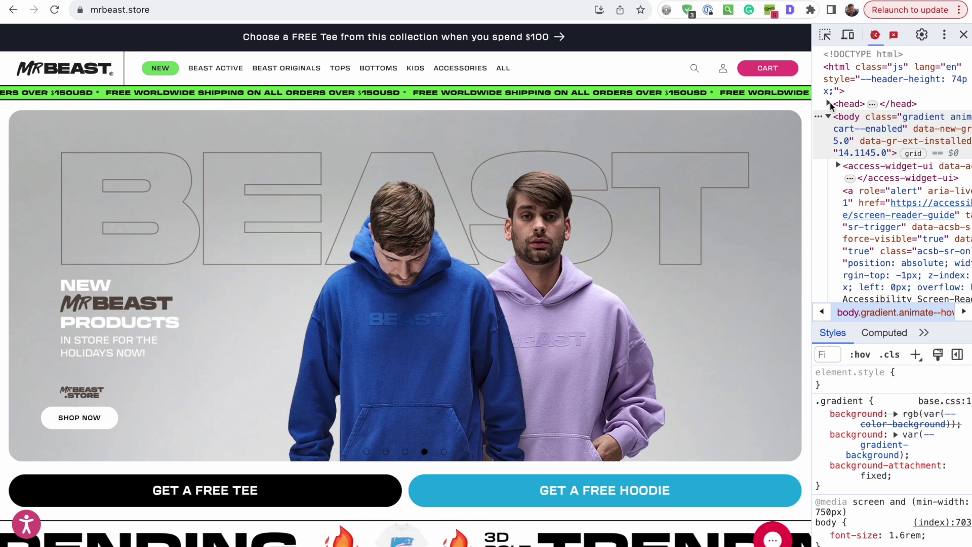
left_click(847, 35)
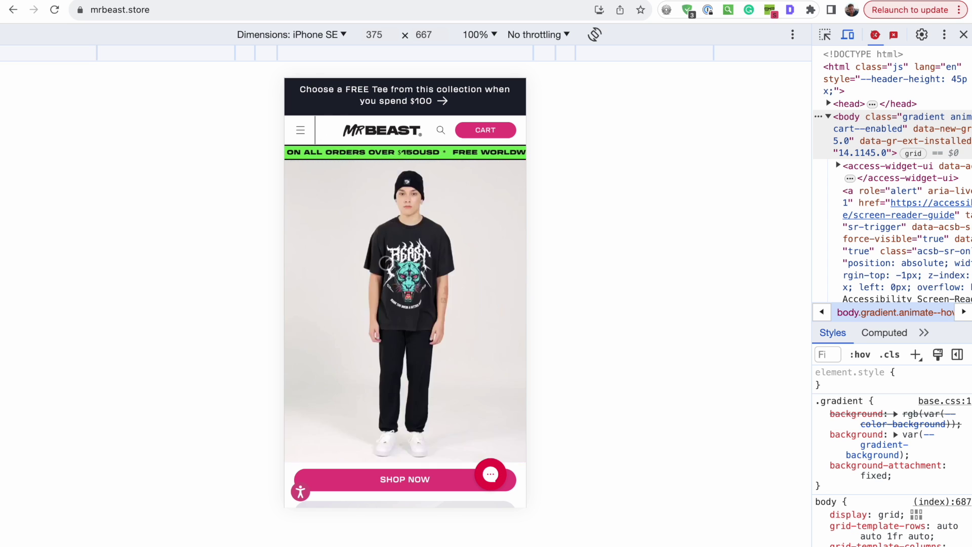
scroll(363, 332, "down", 10)
left_click_drag(363, 332, 352, 122)
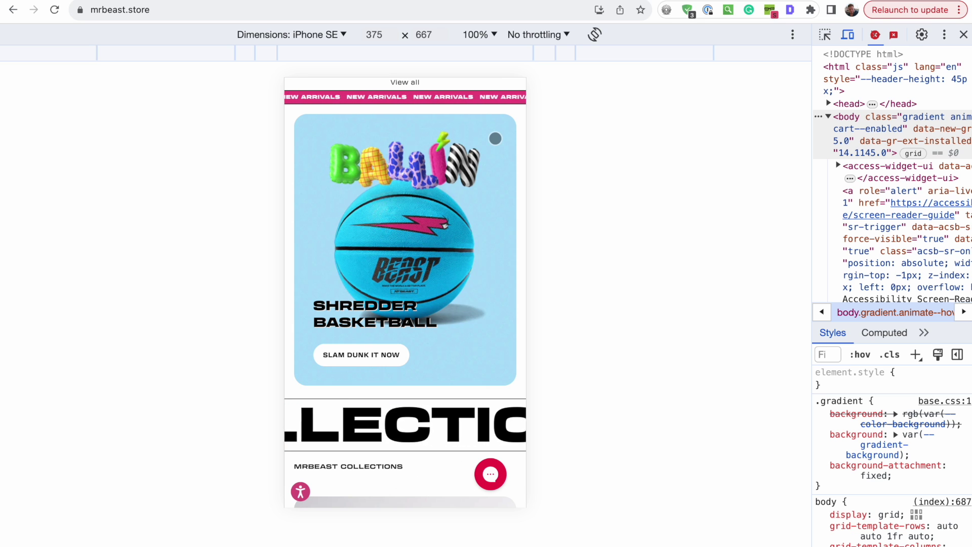
scroll(495, 138, "up", 1)
scroll(495, 138, "down", 1)
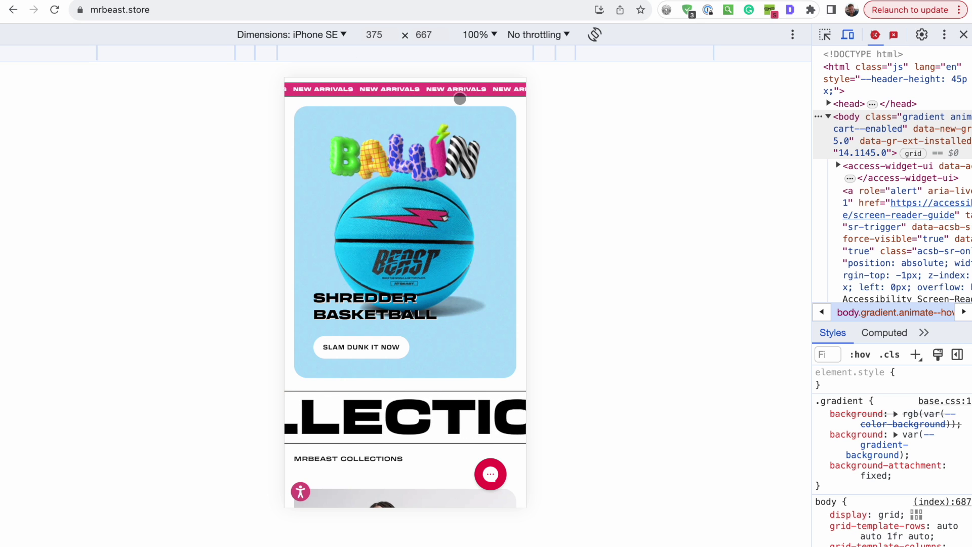
scroll(466, 328, "down", 1)
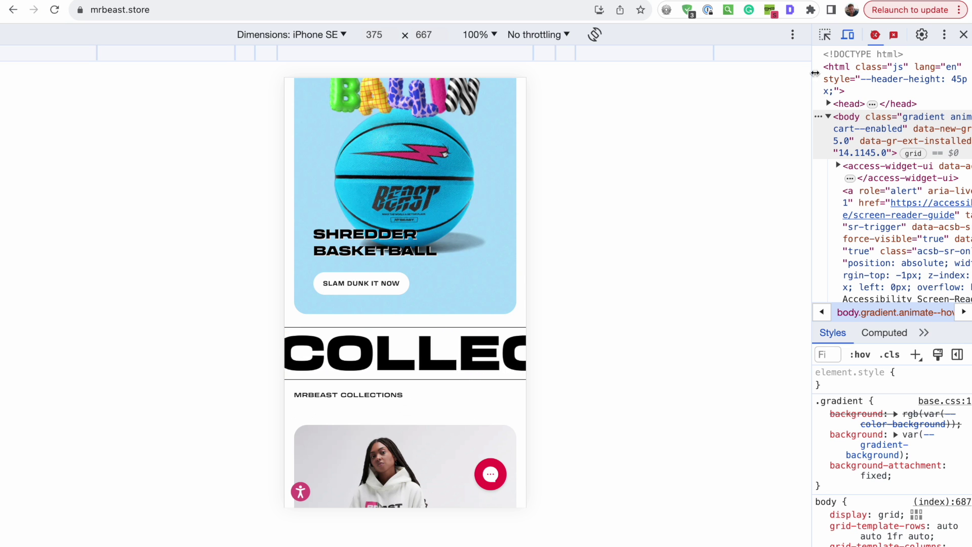
left_click(849, 38)
scroll(471, 282, "up", 10)
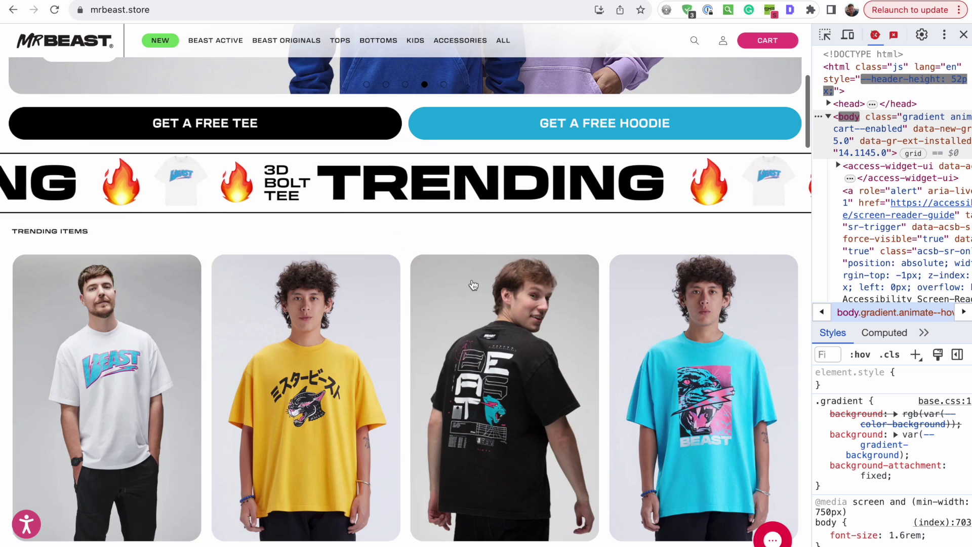
scroll(271, 232, "up", 5)
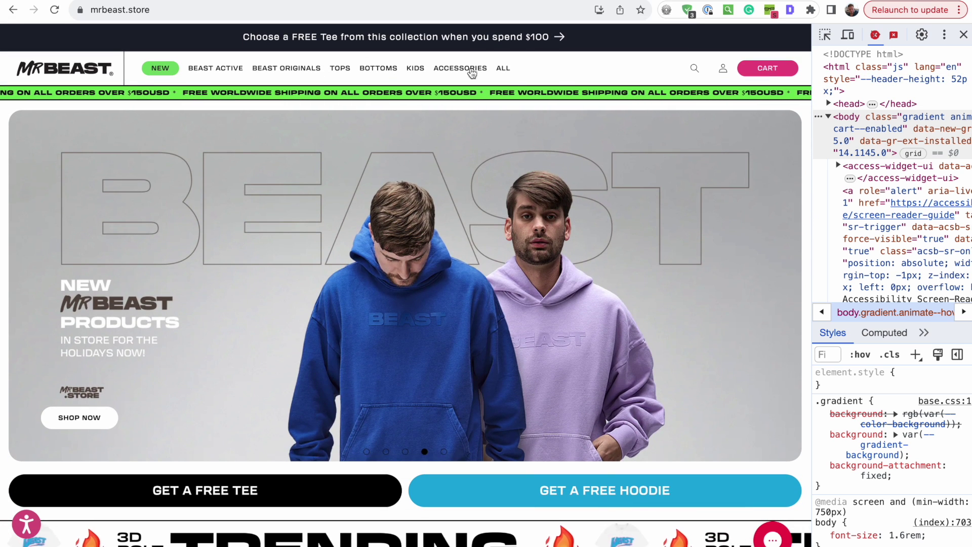
key("super+shift+m")
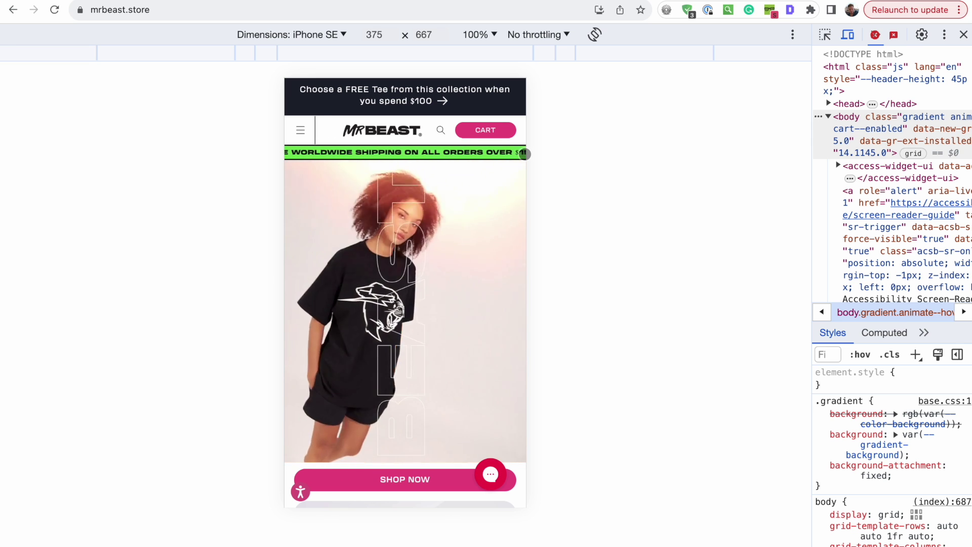
key("super+shift+m")
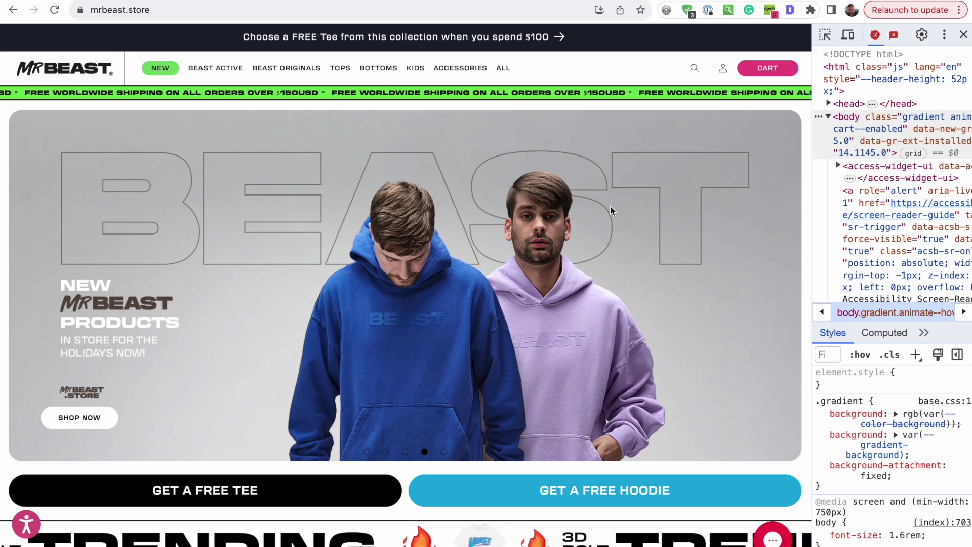
scroll(611, 210, "down", 1)
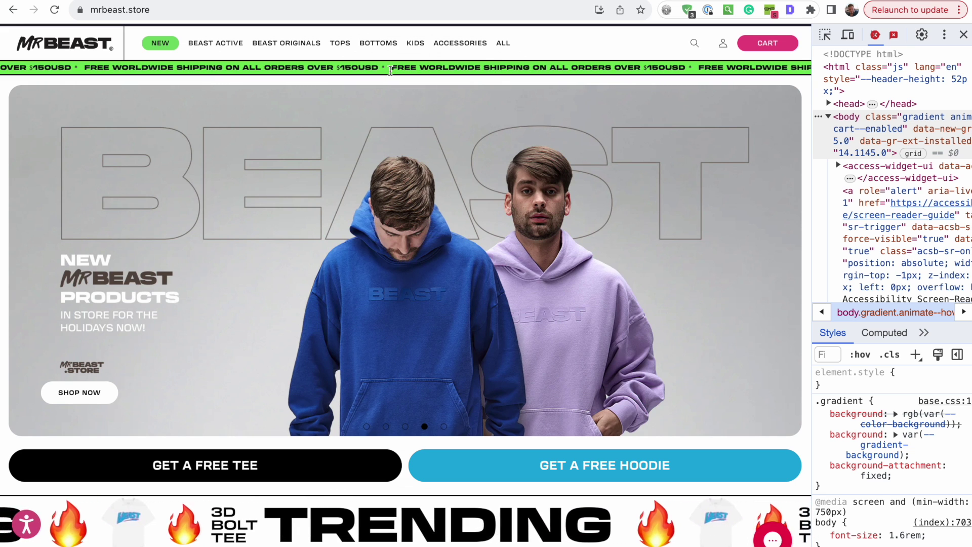
scroll(390, 70, "down", 5)
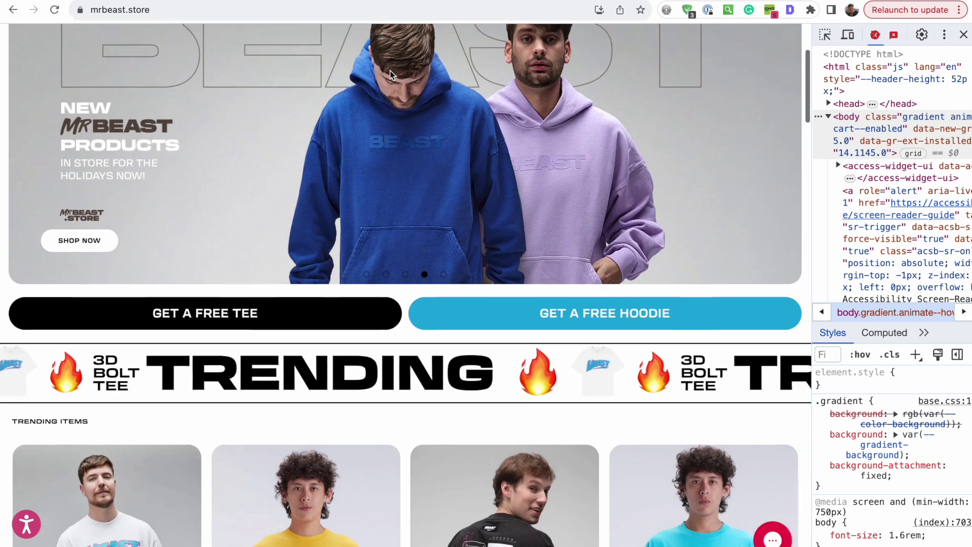
scroll(390, 74, "down", 8)
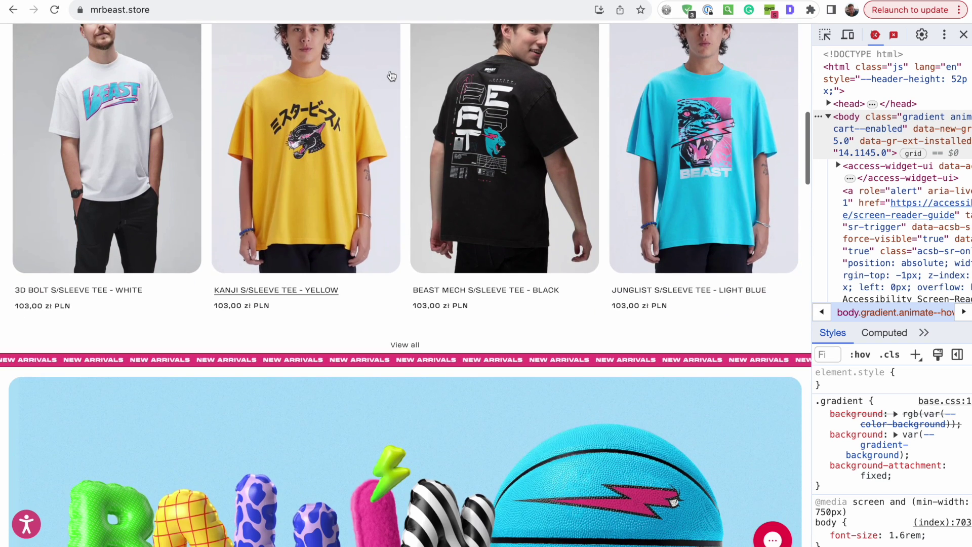
scroll(391, 75, "down", 6)
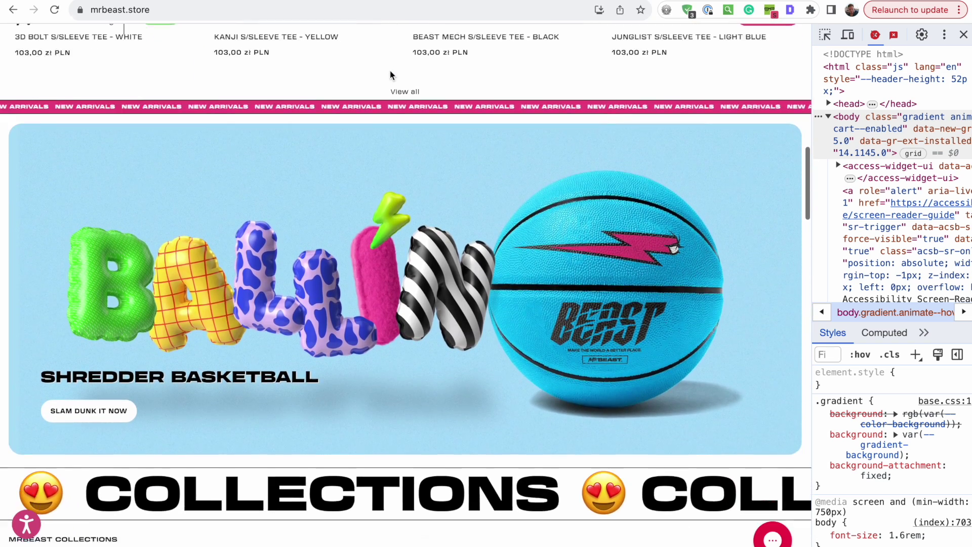
scroll(391, 75, "down", 7)
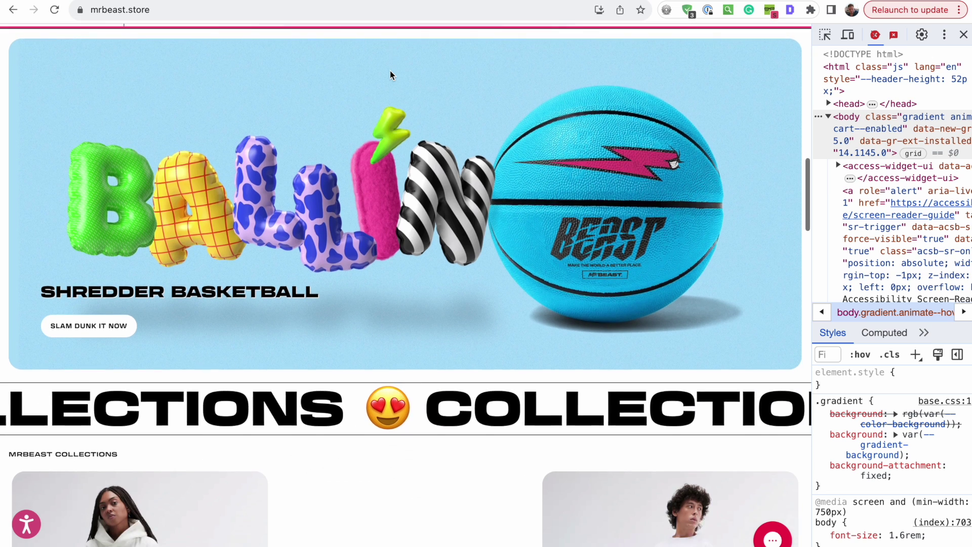
scroll(390, 75, "down", 8)
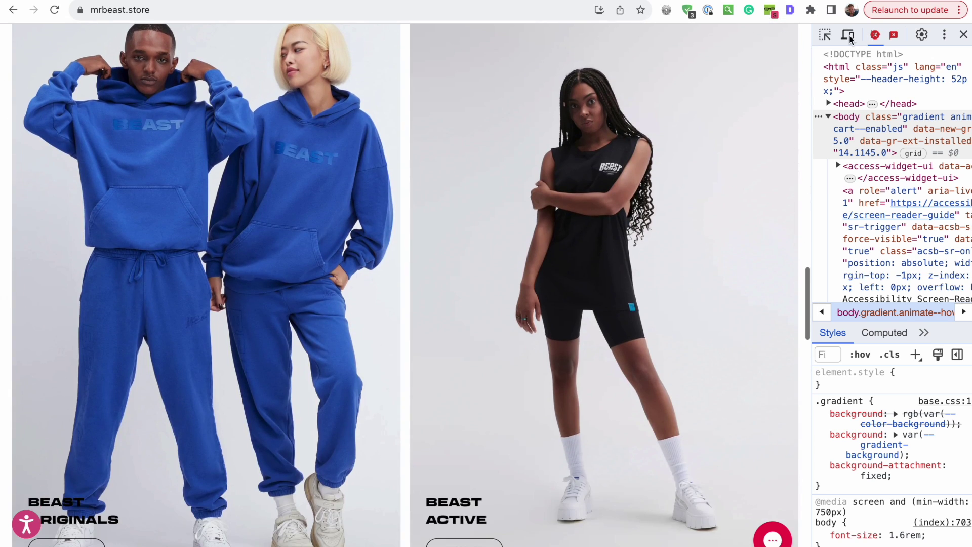
- Switch the Dawn preview to mobile layout and scroll the sidebar to the Marquee sections
key("super+shift+m")
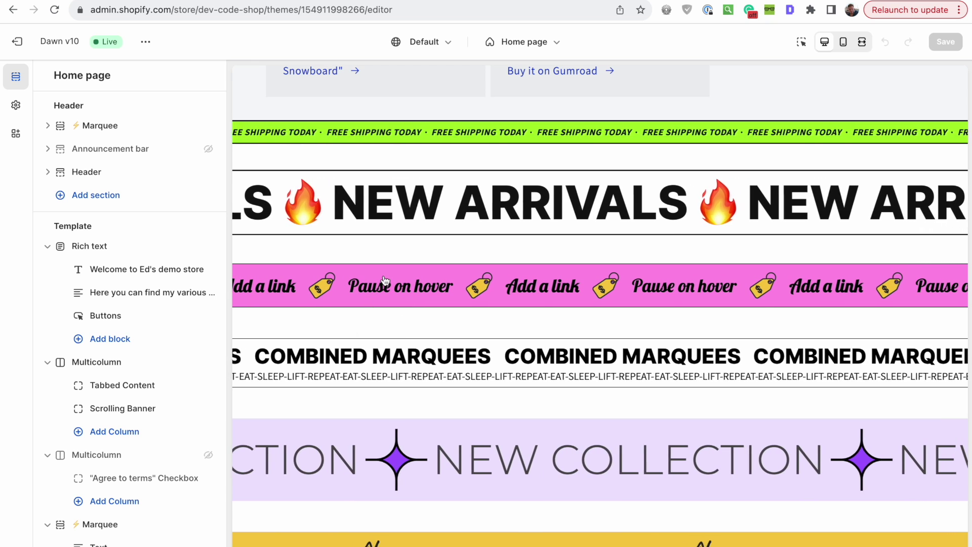
scroll(98, 400, "down", 5)
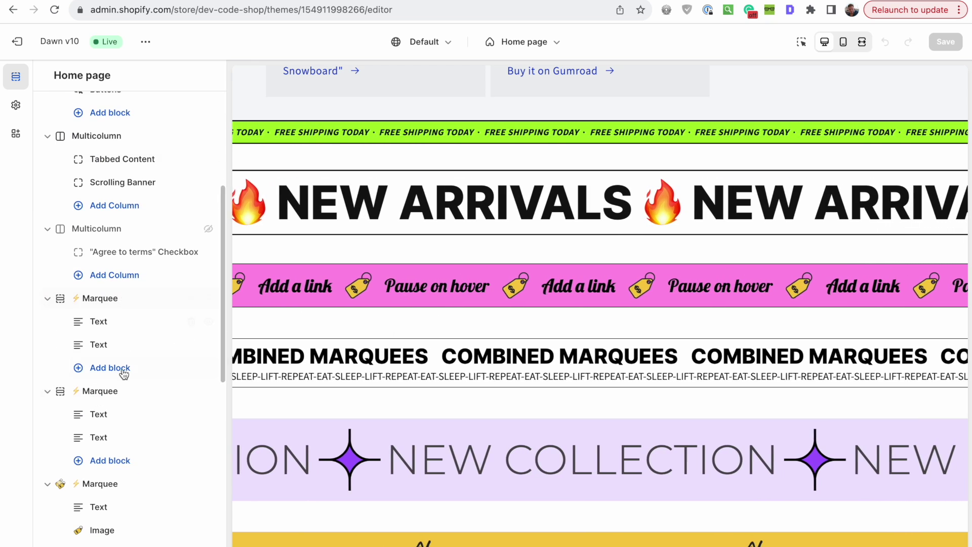
scroll(124, 374, "down", 2)
- Open the pink Marquee section's settings and toggle Pause on hover off, then back on
left_click(119, 396)
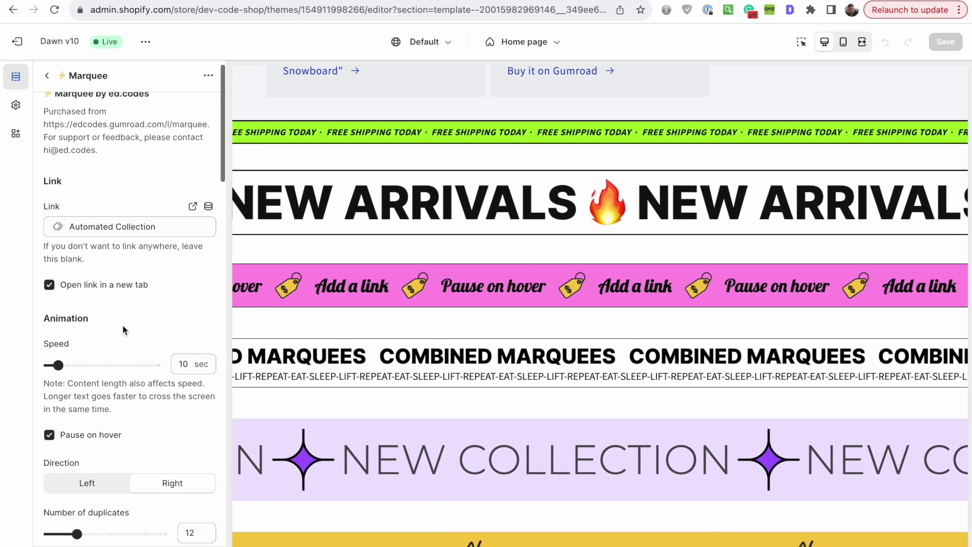
scroll(122, 326, "down", 6)
scroll(122, 326, "up", 3)
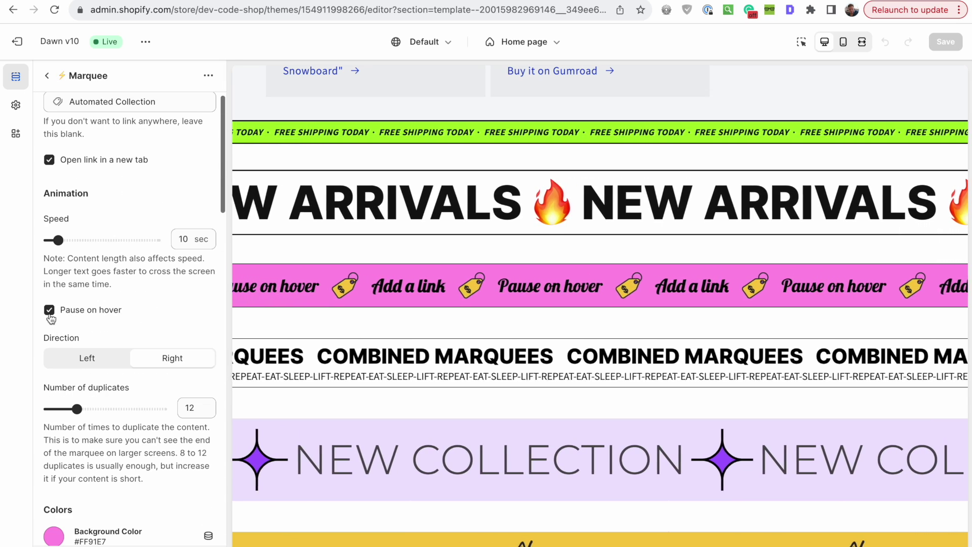
left_click(50, 311)
left_click(49, 310)
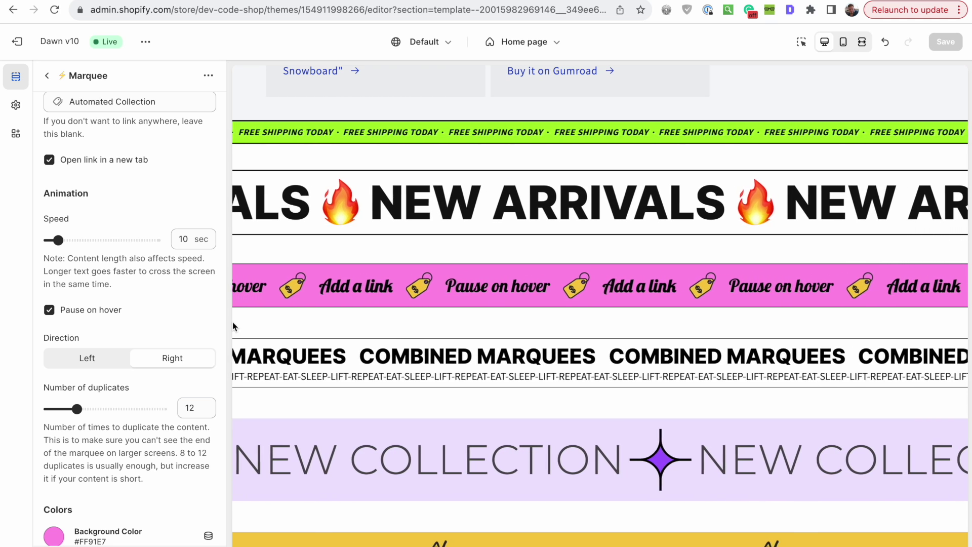
- Try a 1 sec speed and left direction, then restore 10 sec and rightward scrolling
left_click_drag(58, 239, 28, 240)
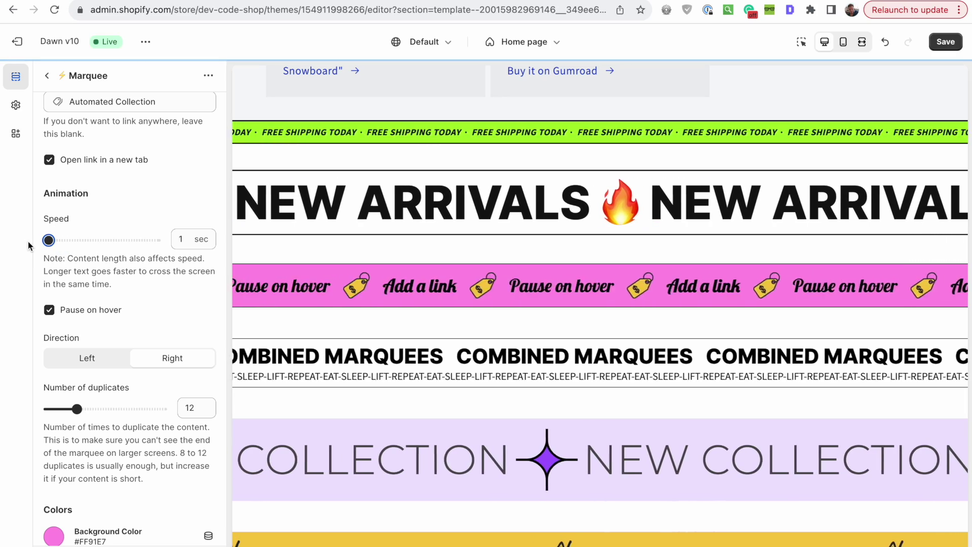
left_click(49, 240)
mouse_move(48, 240)
left_mouse_down()
mouse_move(71, 239)
mouse_move(57, 240)
left_mouse_up()
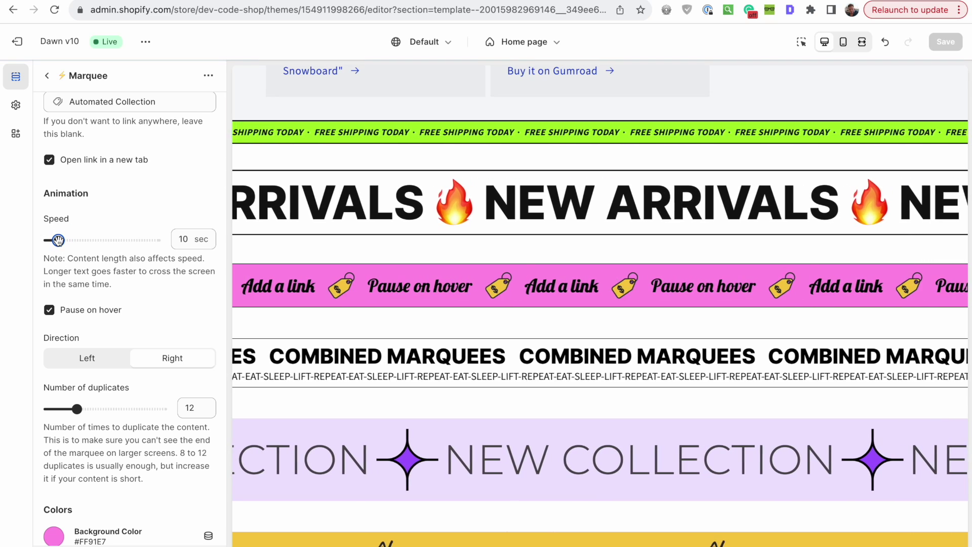
scroll(133, 264, "down", 2)
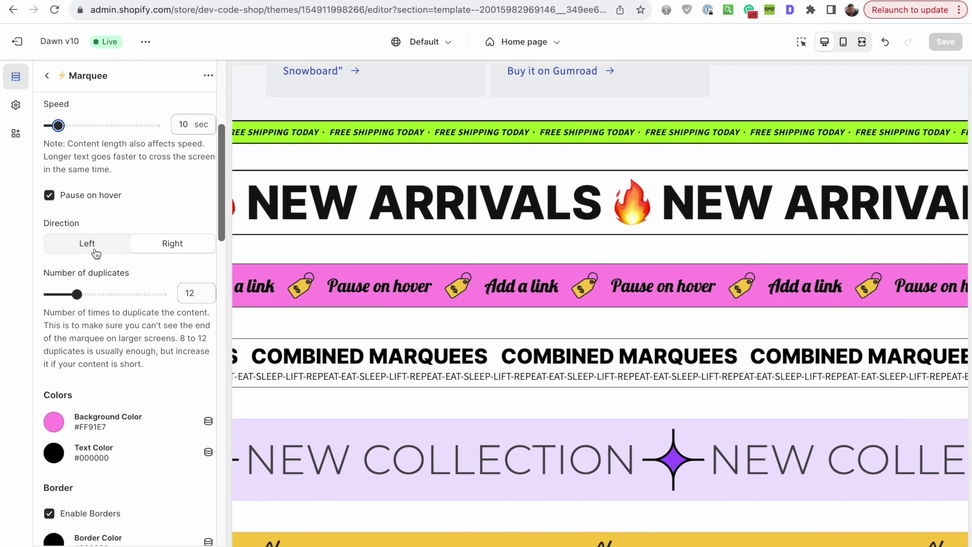
left_click(95, 252)
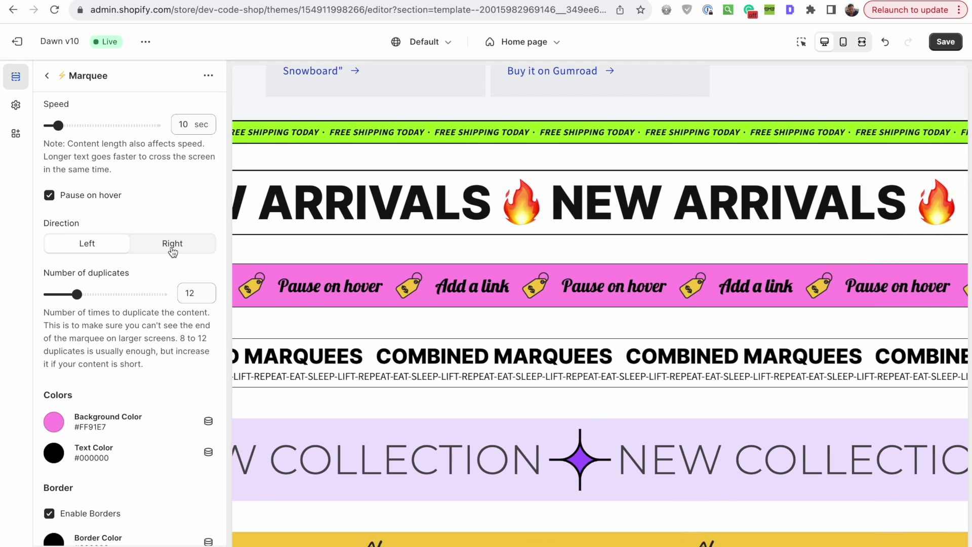
left_click(171, 248)
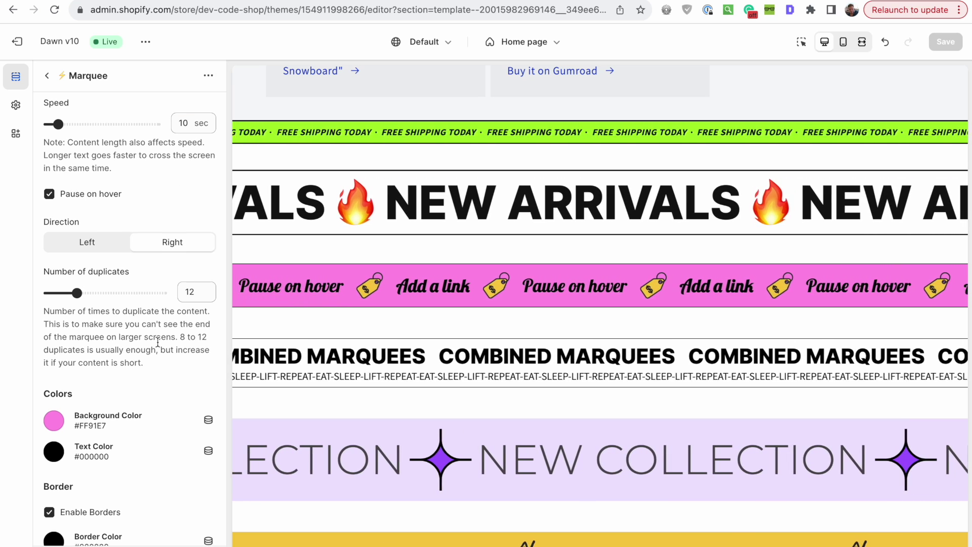
scroll(158, 342, "down", 1)
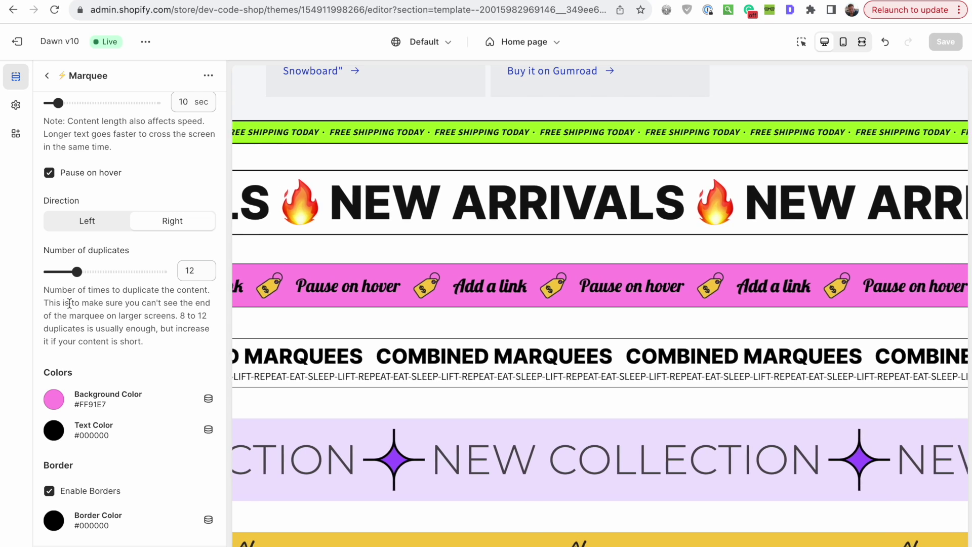
scroll(131, 340, "down", 5)
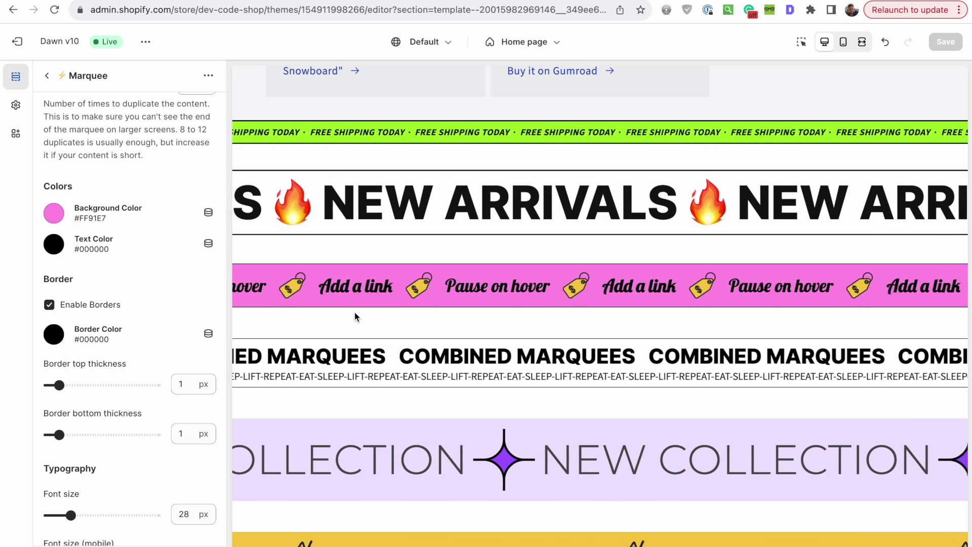
scroll(354, 316, "down", 4)
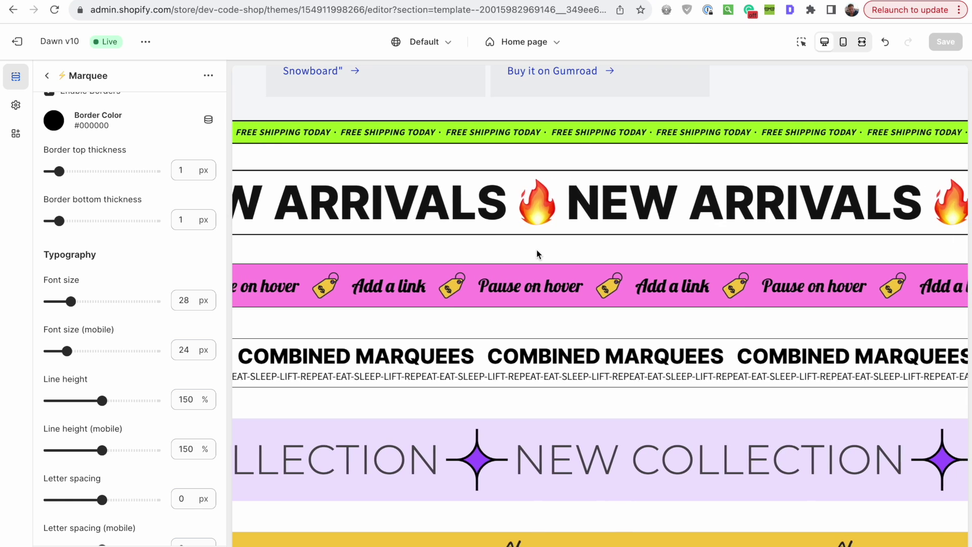
left_click_drag(462, 209, 835, 202)
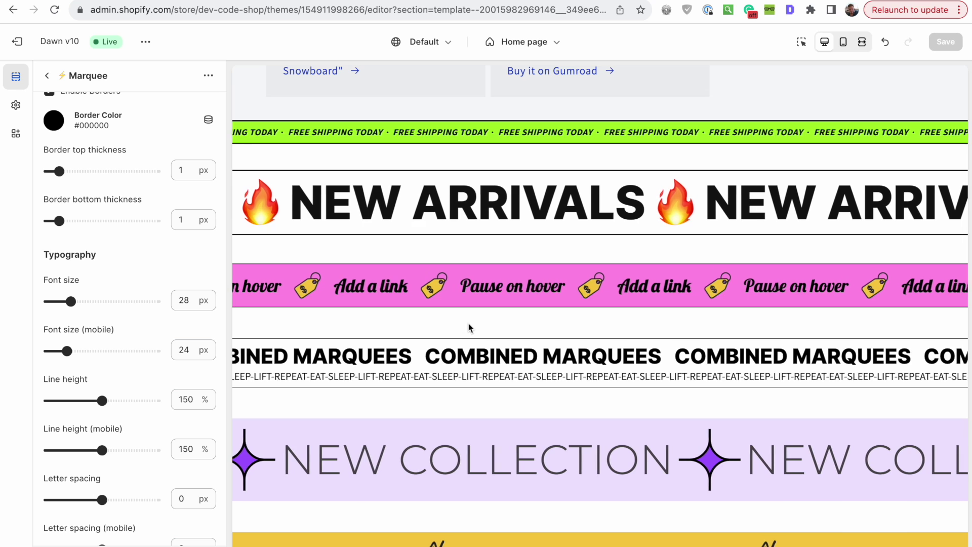
left_click_drag(372, 376, 582, 377)
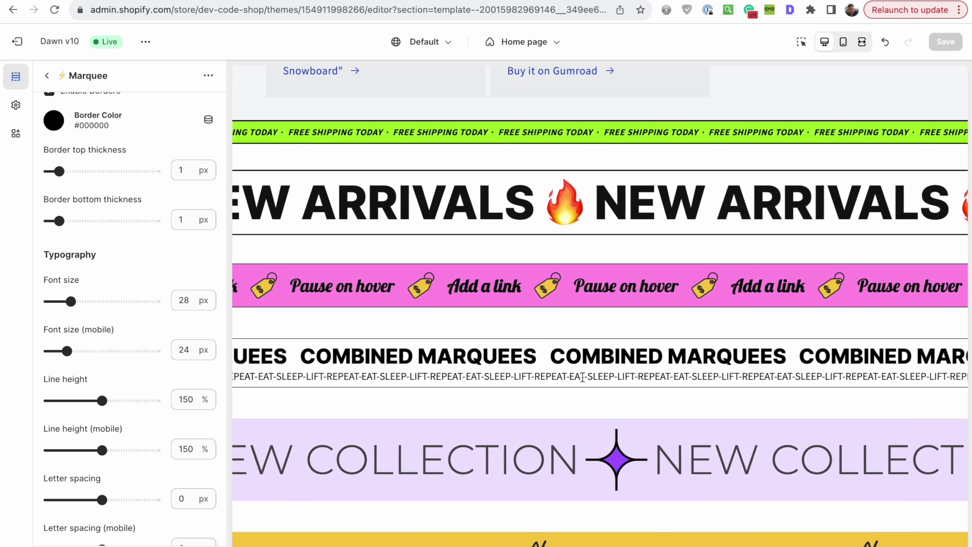
left_click_drag(355, 375, 697, 388)
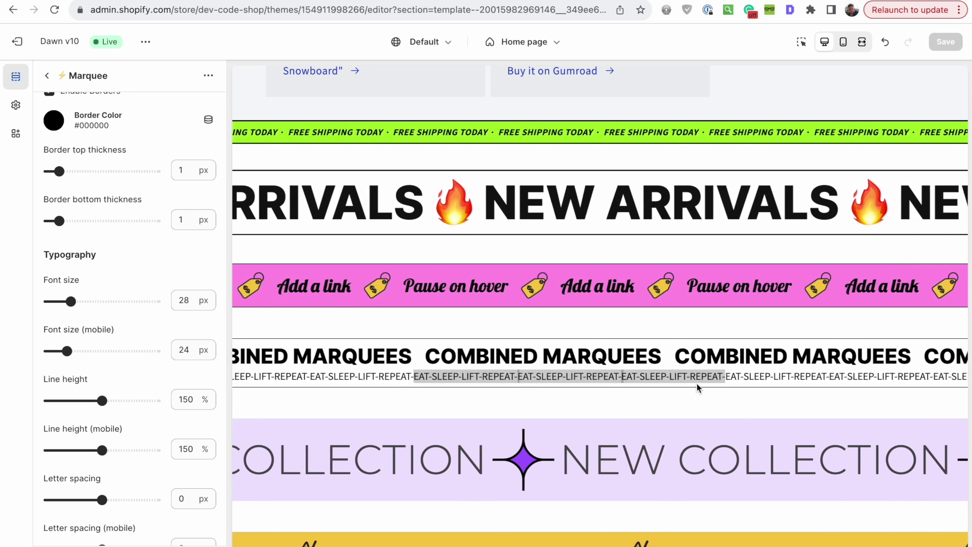
left_click(653, 388)
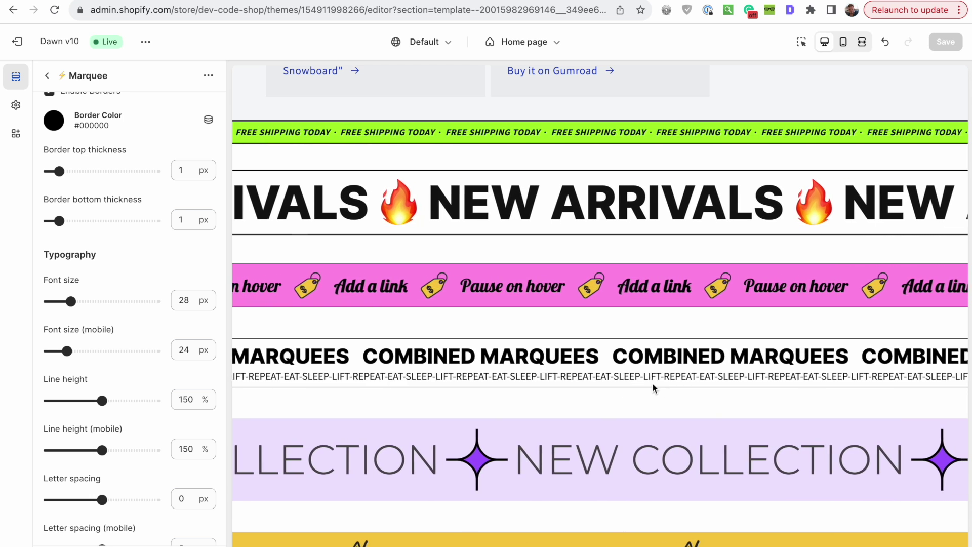
left_click_drag(536, 375, 698, 384)
left_click(662, 402)
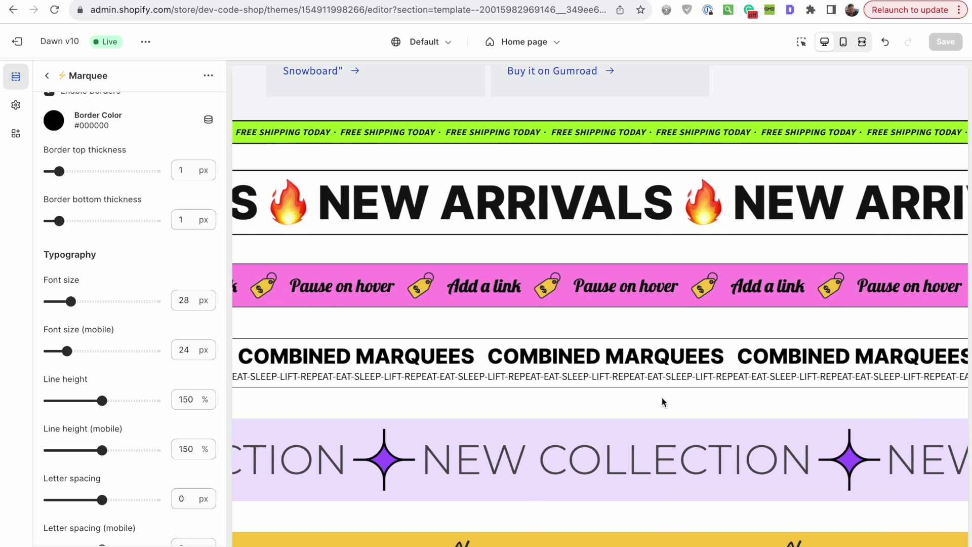
left_click(660, 389)
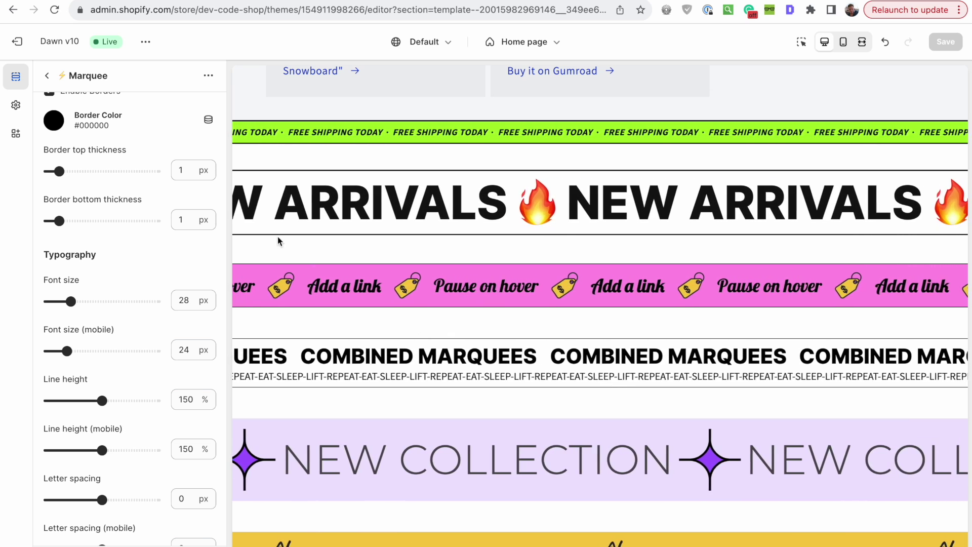
- Scroll the pink Marquee's settings to Font and open the font list for Lobster
scroll(99, 213, "down", 9)
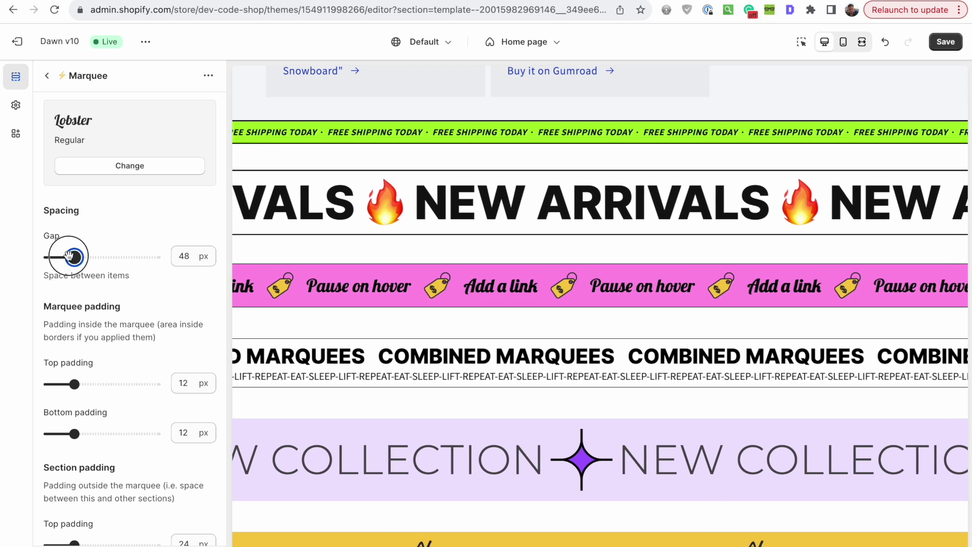
scroll(116, 265, "up", 6)
scroll(104, 466, "down", 3)
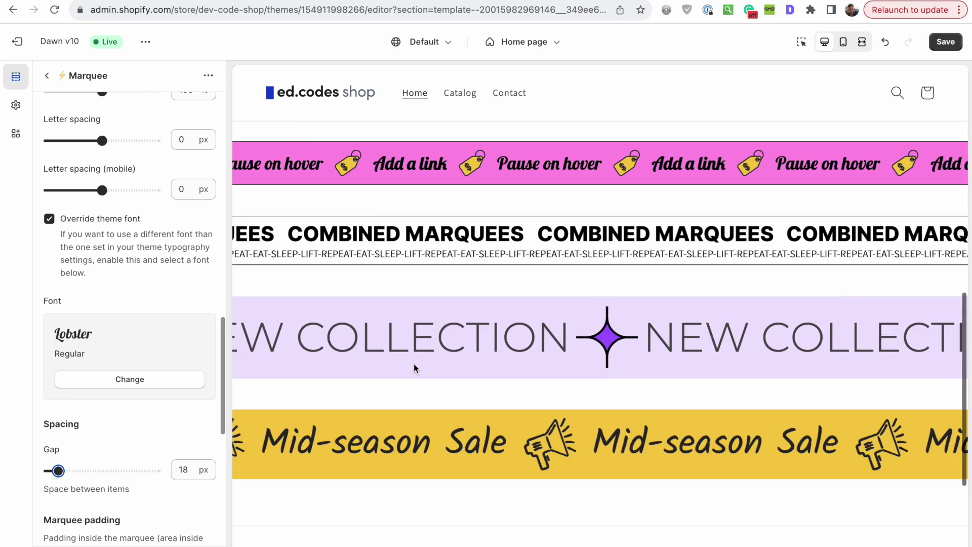
scroll(414, 368, "up", 3)
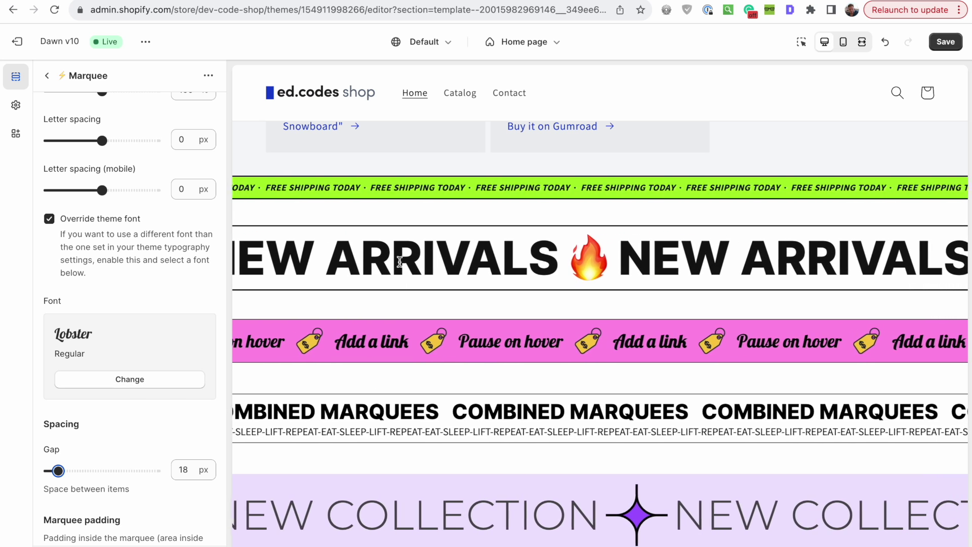
left_click(153, 379)
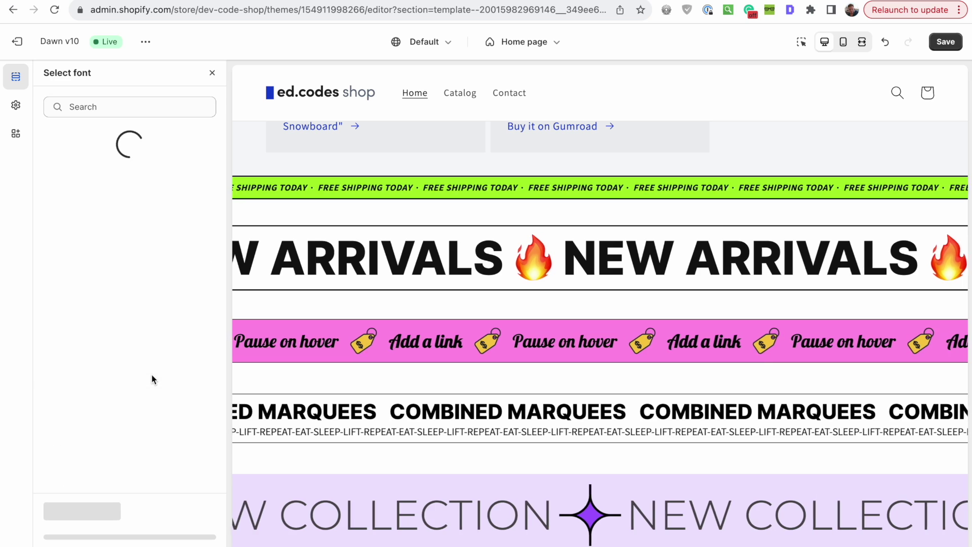
- Browse and load more fonts, then close the picker leaving Lobster selected
scroll(130, 261, "down", 8)
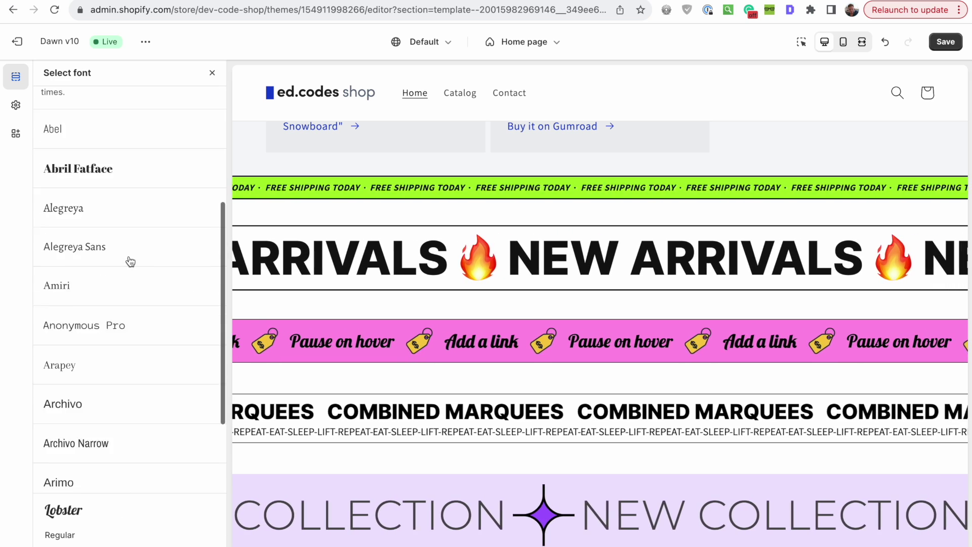
left_click(140, 468)
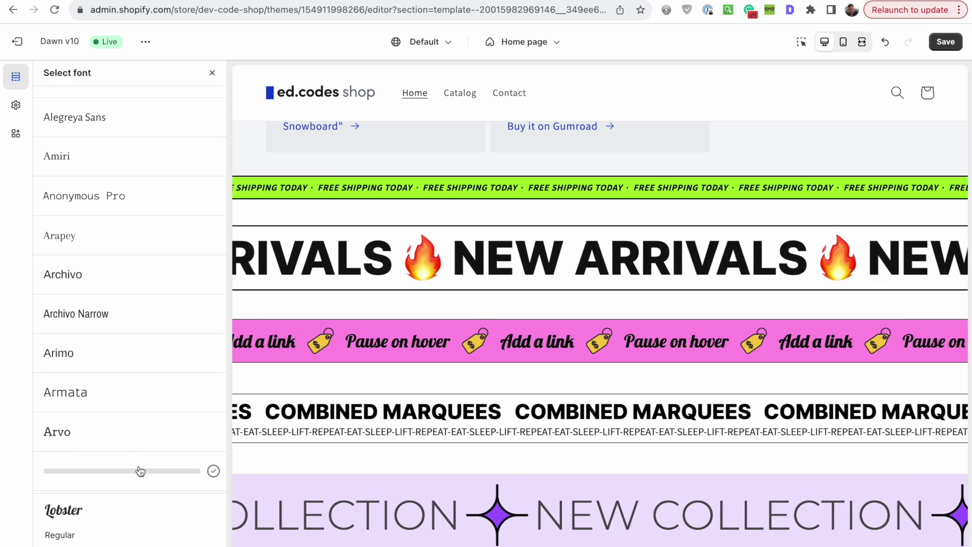
scroll(140, 467, "down", 10)
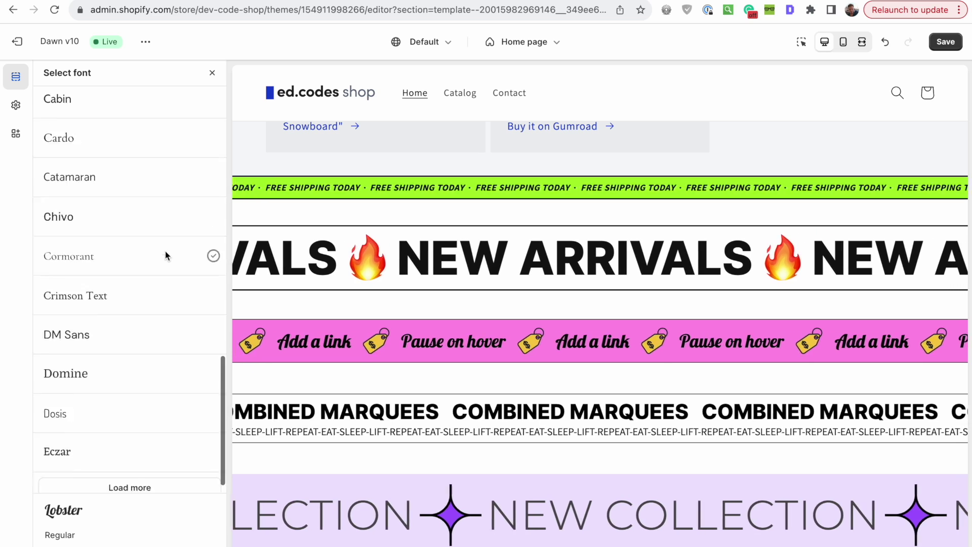
key("Escape")
scroll(142, 324, "up", 8)
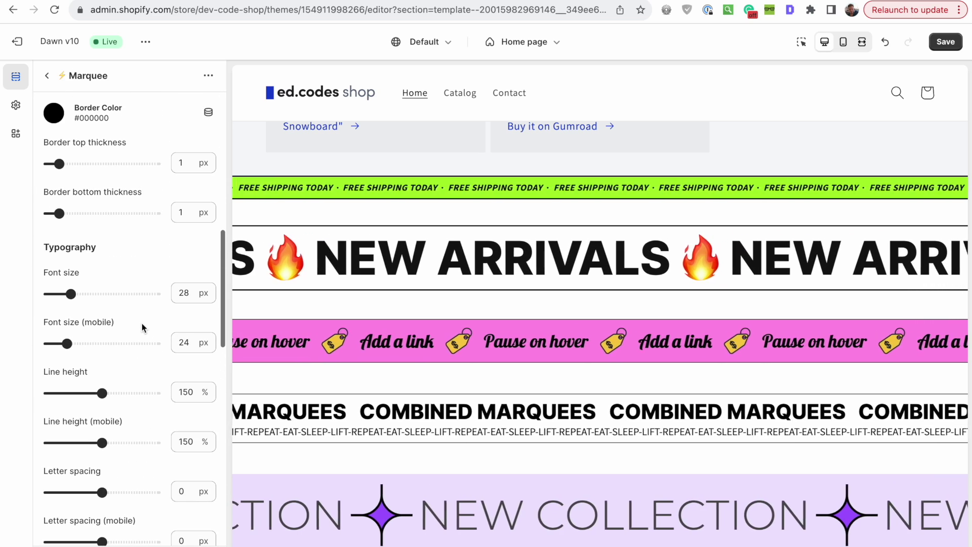
- Scroll back to the top of the preview and follow the EXPLORE ED.CODES SHOP banner's link
scroll(141, 327, "up", 10)
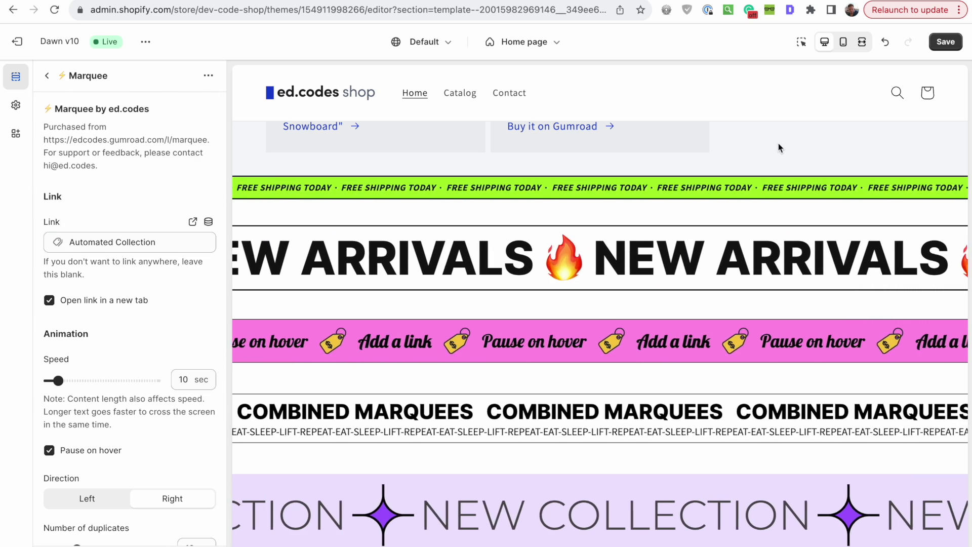
scroll(779, 147, "up", 8)
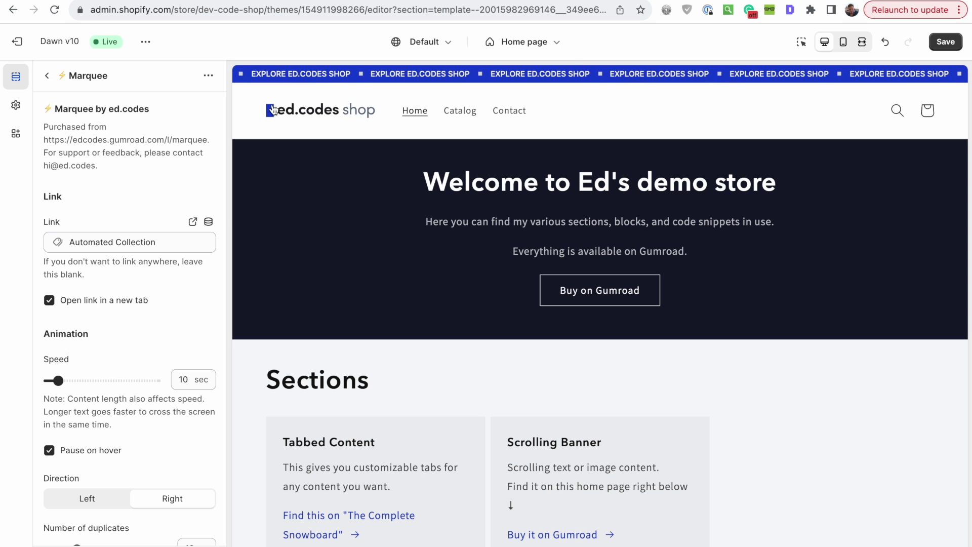
left_click(690, 76)
- Confirm the banner link and browse the shop.ed.codes product cards and web address
left_click(600, 108)
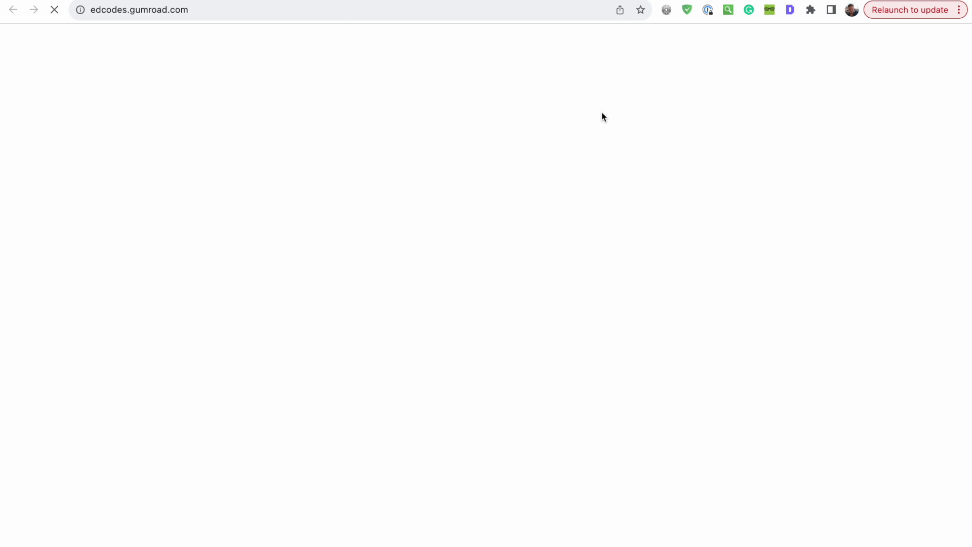
key("super+w")
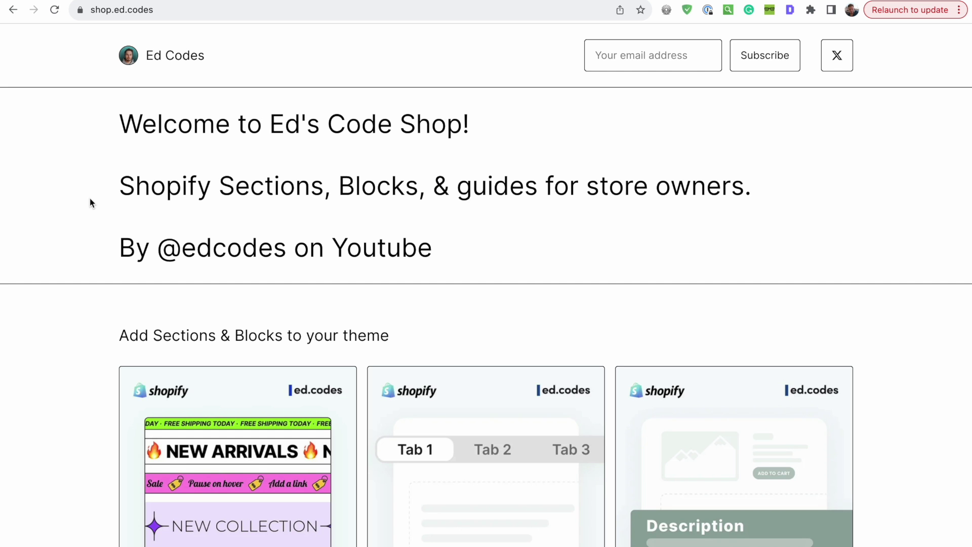
scroll(90, 202, "down", 3)
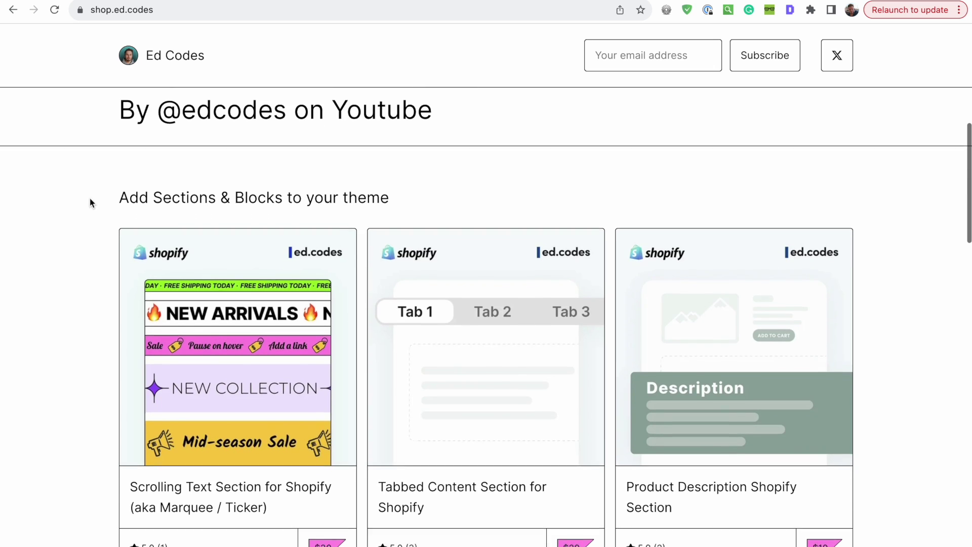
scroll(125, 360, "up", 3)
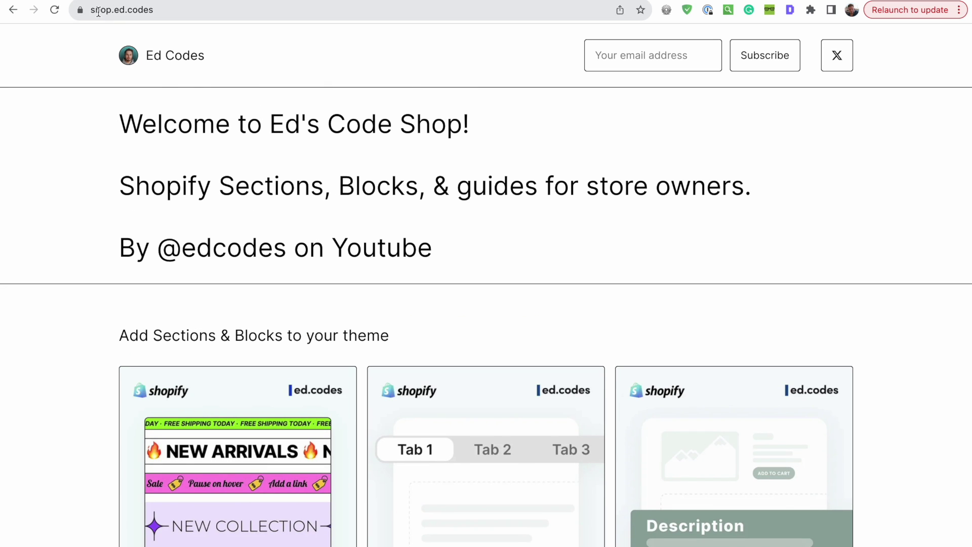
left_click(204, 9)
left_click(69, 338)
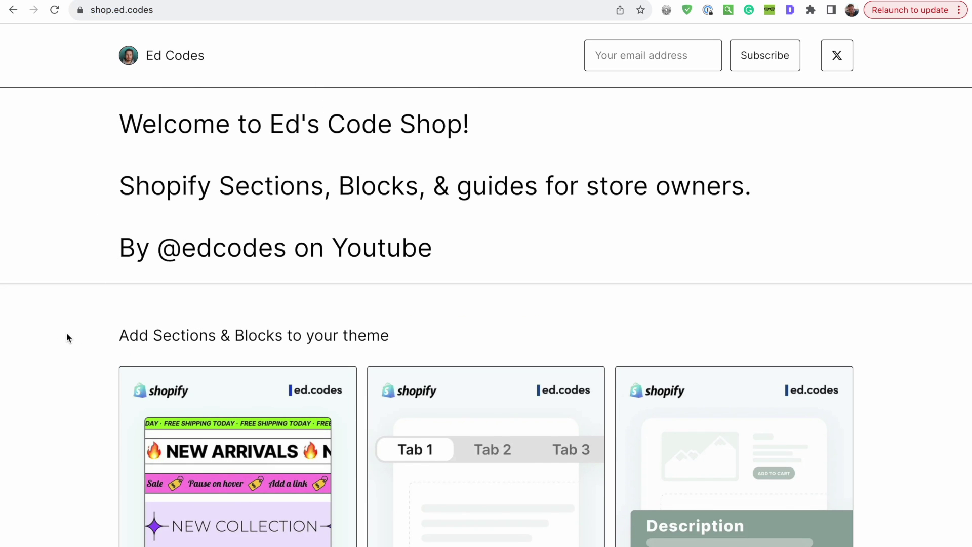